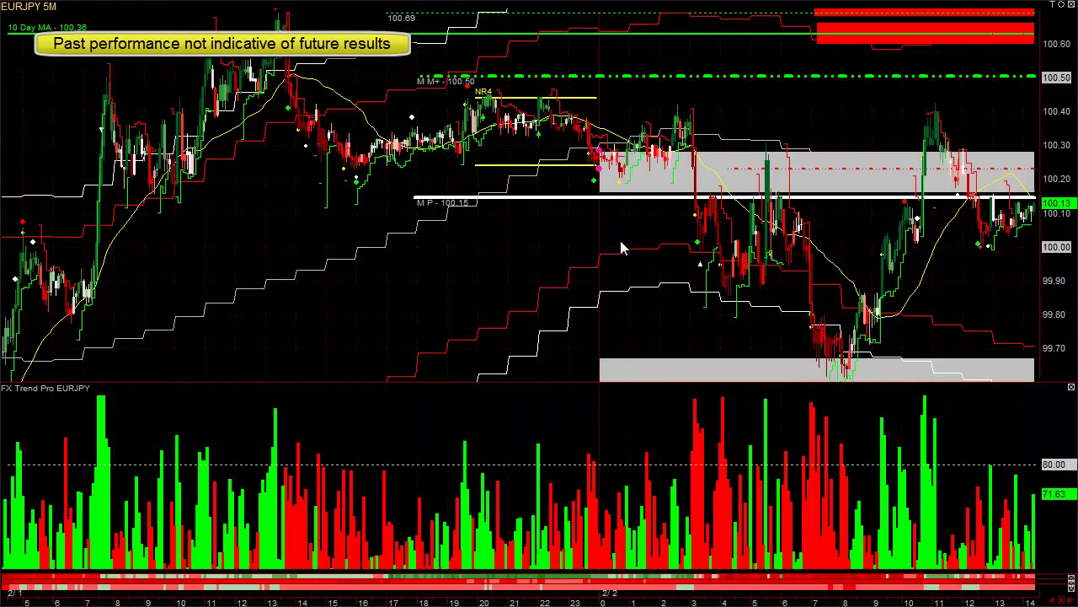
Step: Zoom into the EURJPY 5M chart and draw two rising trendlines along the price swings
scroll(649, 249, up, 3)
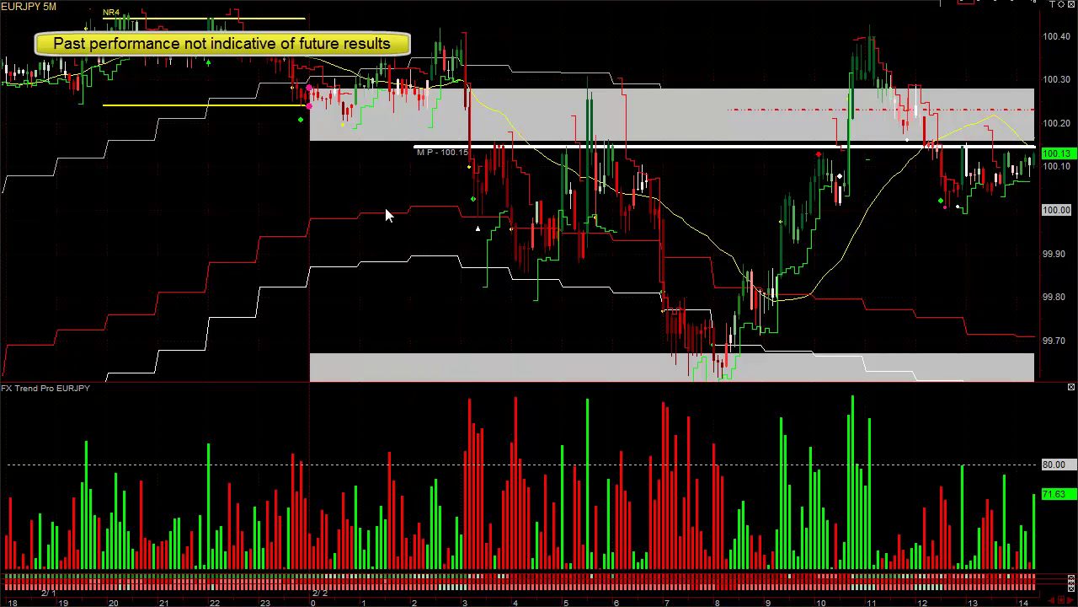
drag(321, 140, 504, 97)
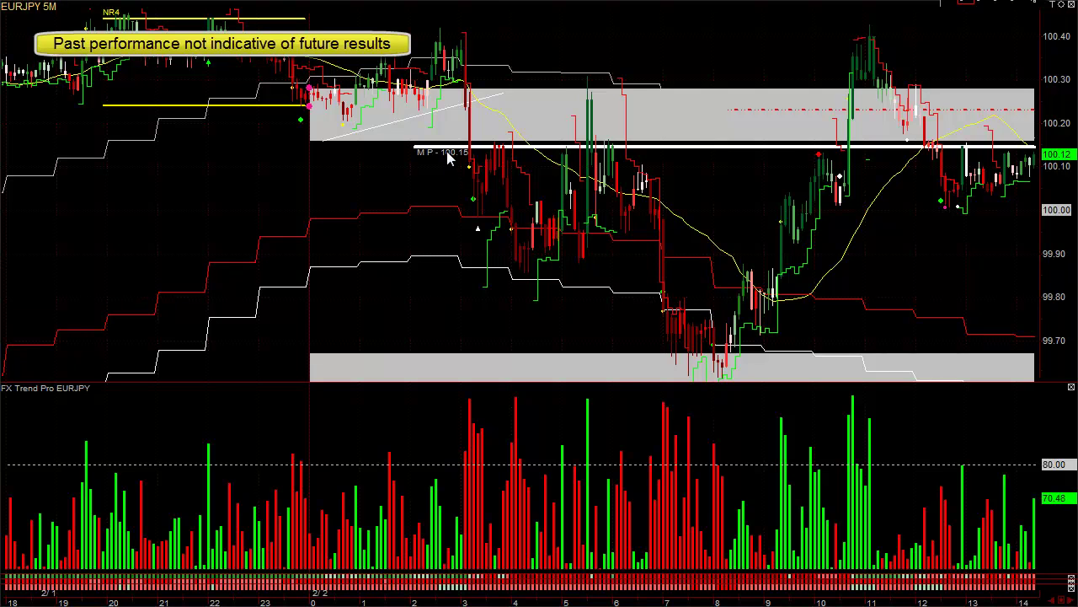
drag(468, 222, 518, 150)
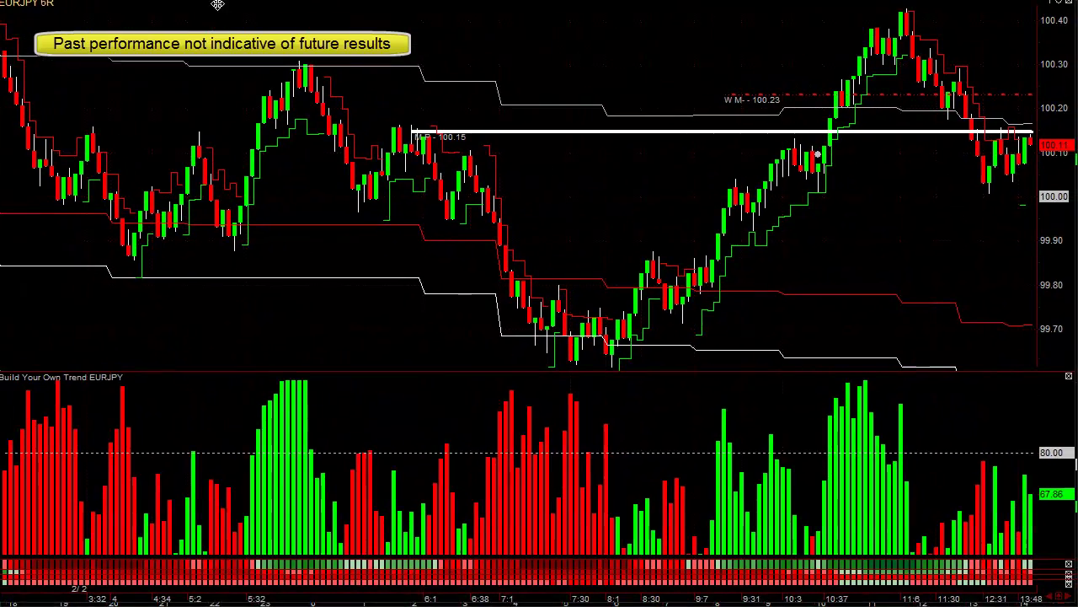
Step: Pan the EURJPY 6R chart back to earlier bars around the 100.15 level
drag(248, 604, 682, 588)
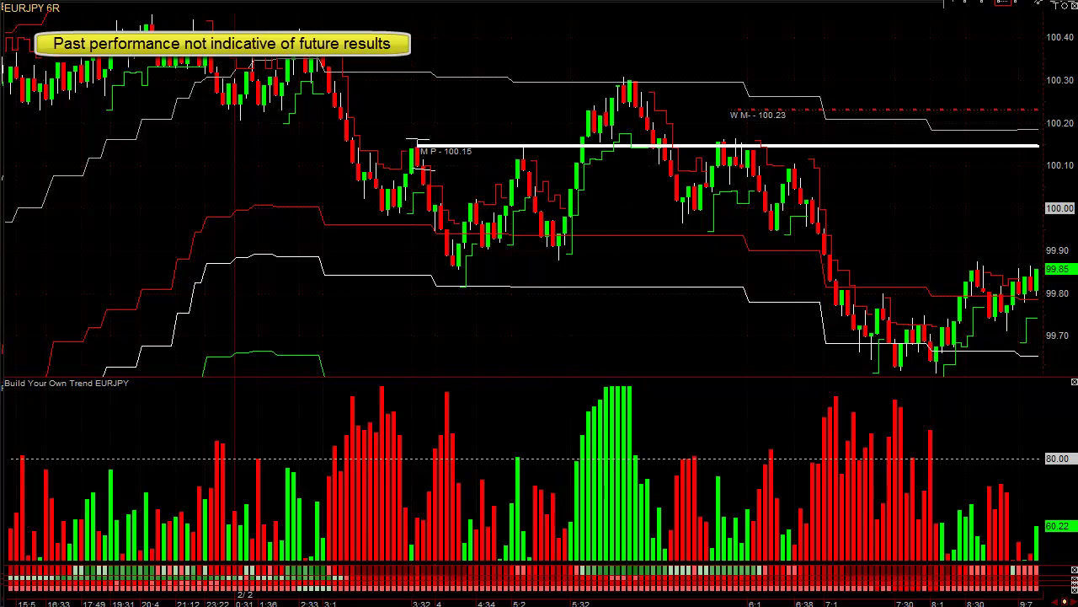
drag(313, 67, 383, 221)
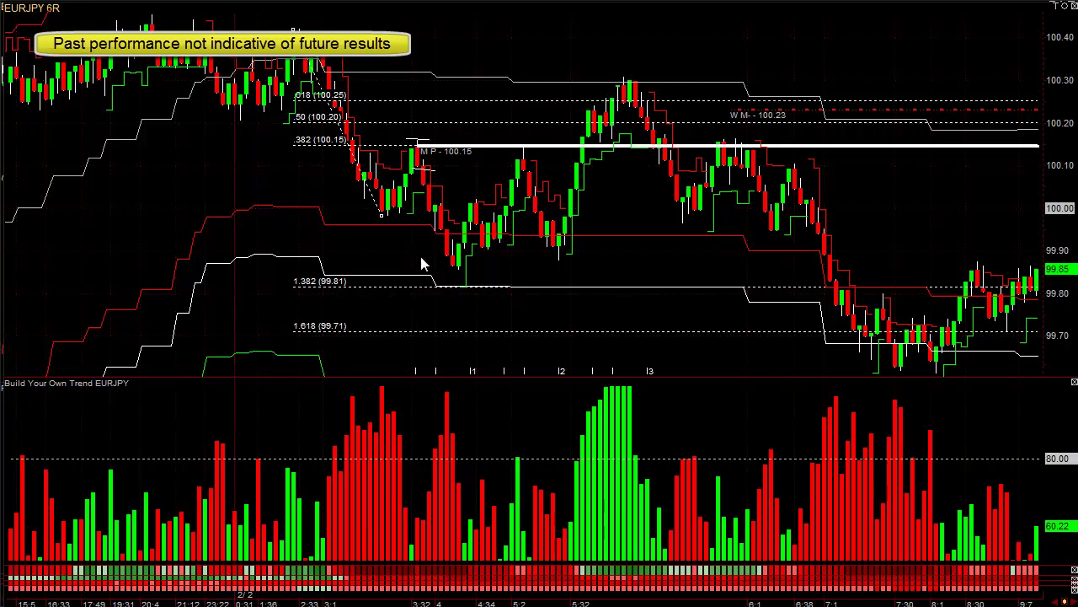
click(446, 240)
drag(447, 241, 458, 261)
drag(460, 487, 458, 417)
drag(486, 244, 446, 173)
right_click(287, 268)
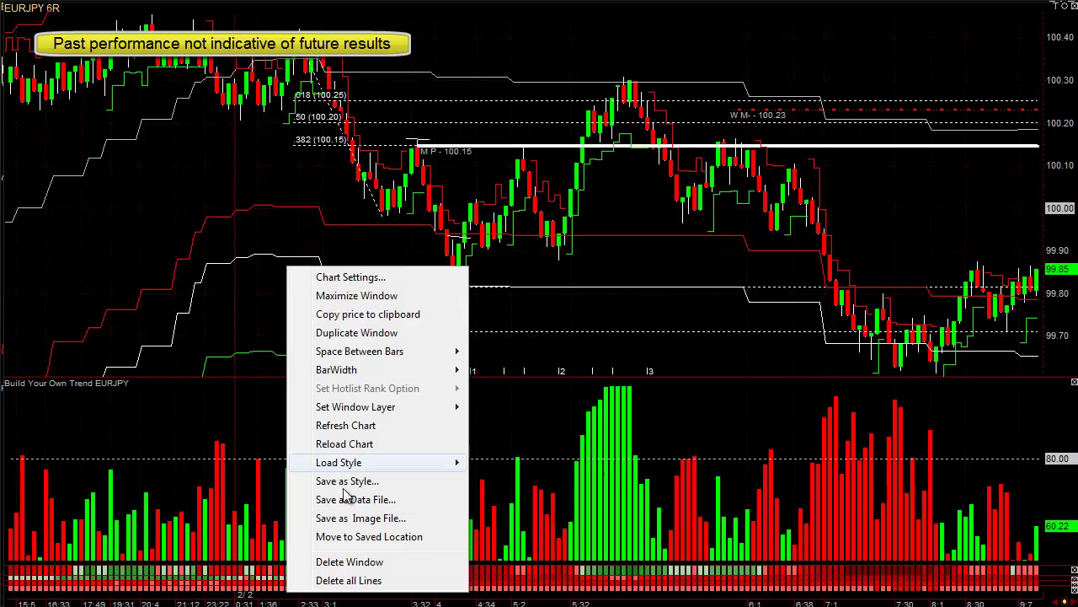
click(351, 579)
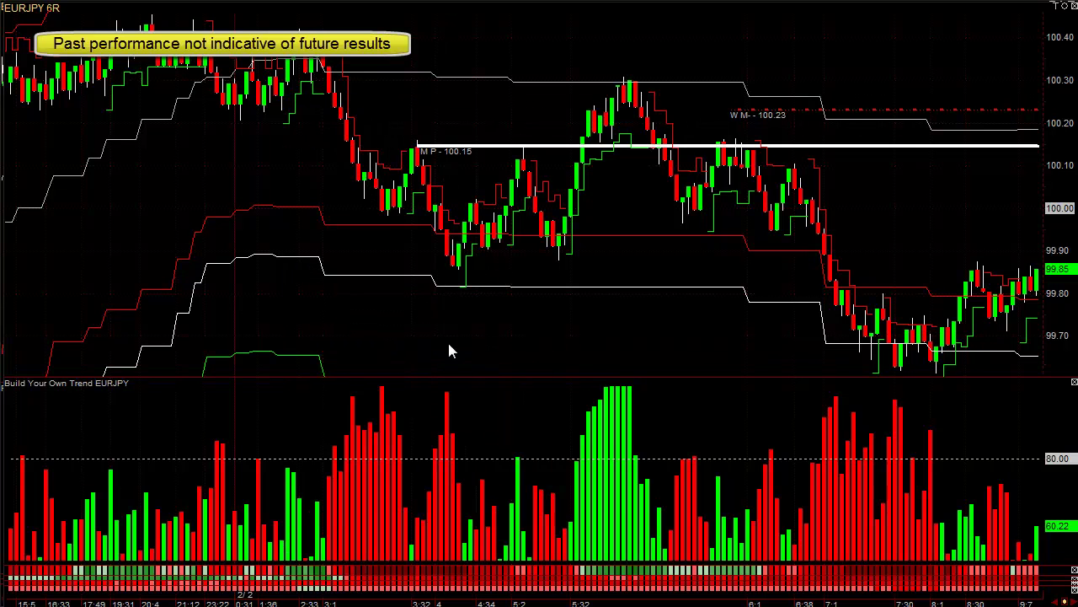
Step: Draw a Fibonacci retracement up from the swing low and stretch it to the higher swing
drag(453, 268, 476, 205)
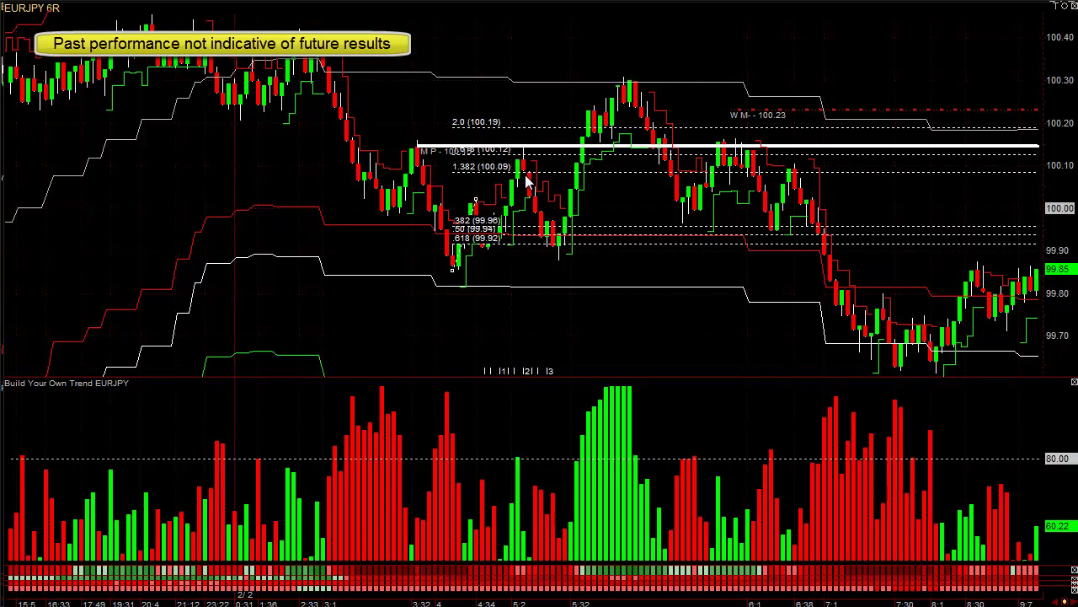
middle_click(524, 173)
click(531, 196)
middle_click(573, 219)
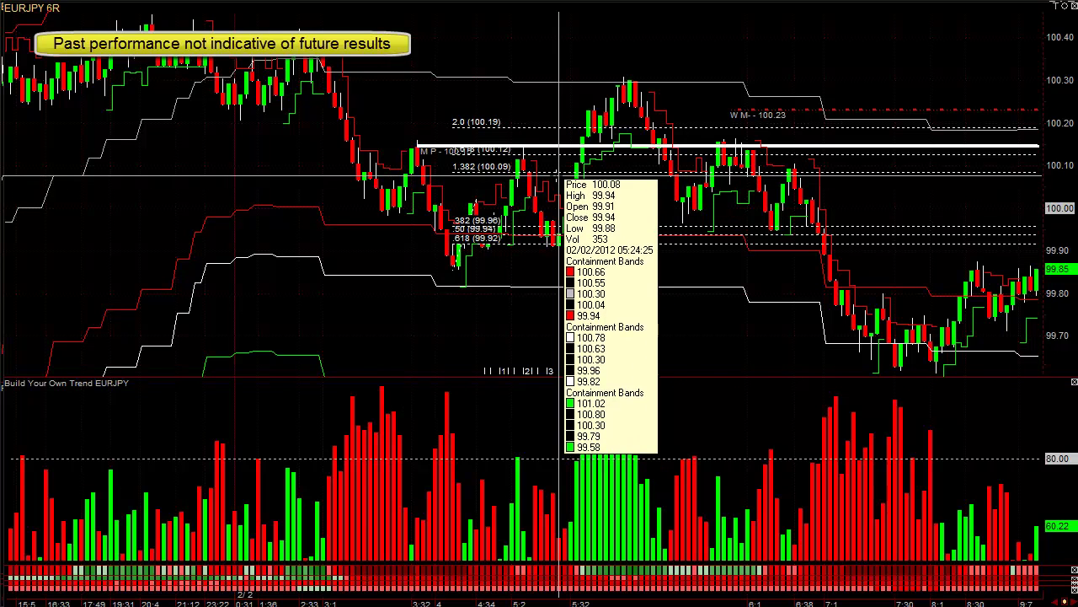
middle_click(558, 179)
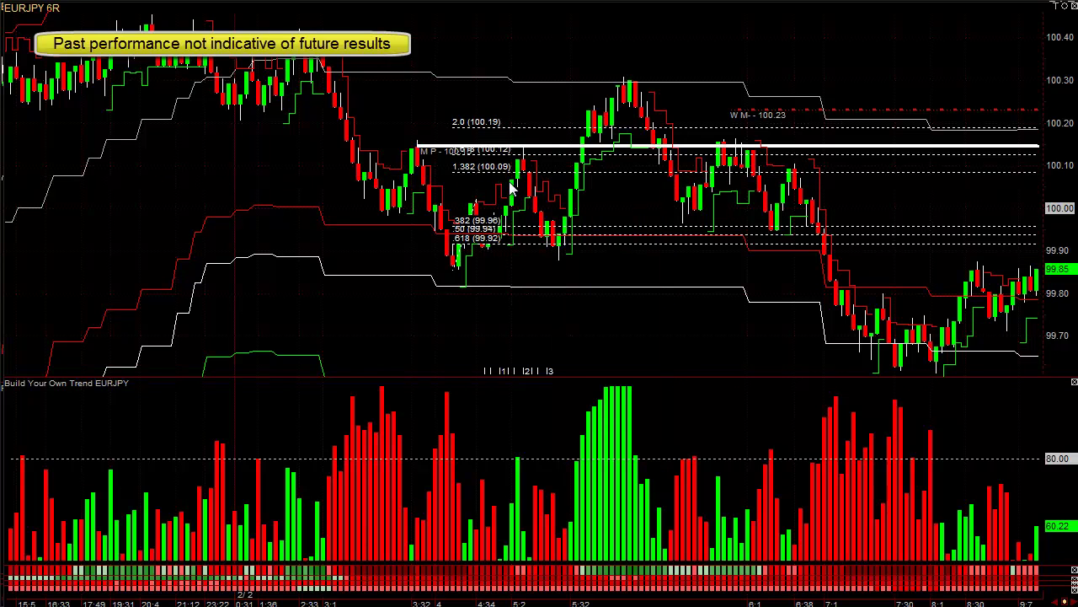
click(475, 204)
drag(475, 204, 522, 150)
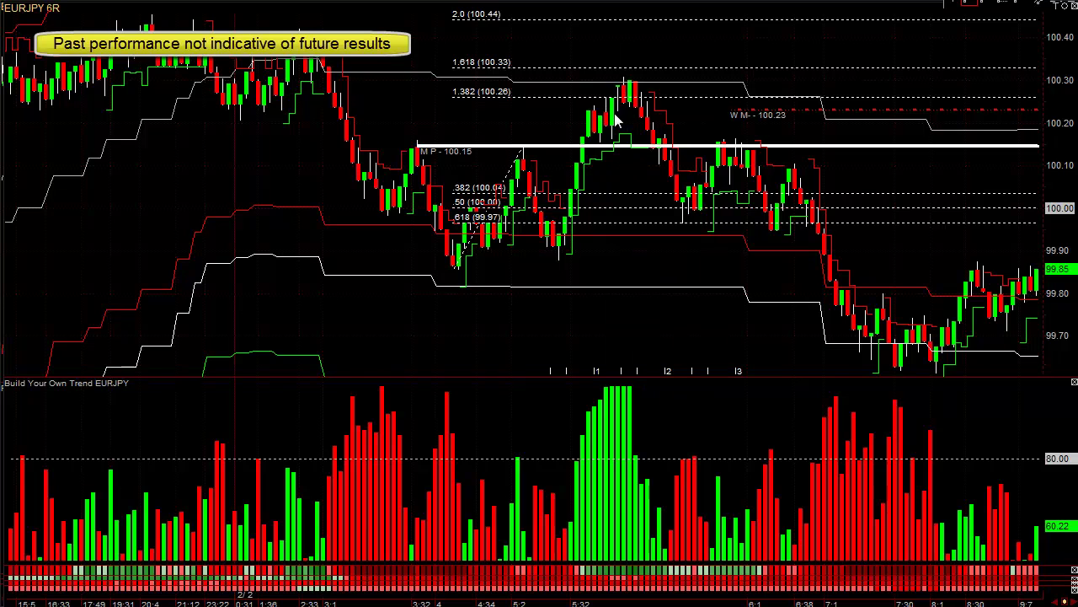
Step: Add a short horizontal line marking the recent high near 100.23
drag(625, 104, 666, 105)
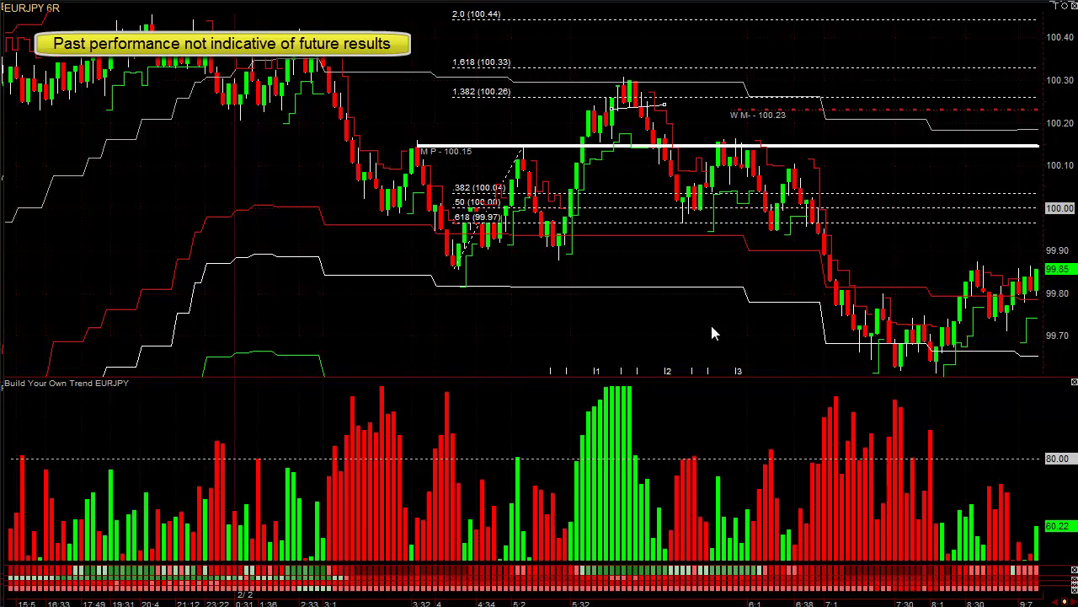
click(706, 177)
drag(707, 177, 675, 114)
right_click(775, 323)
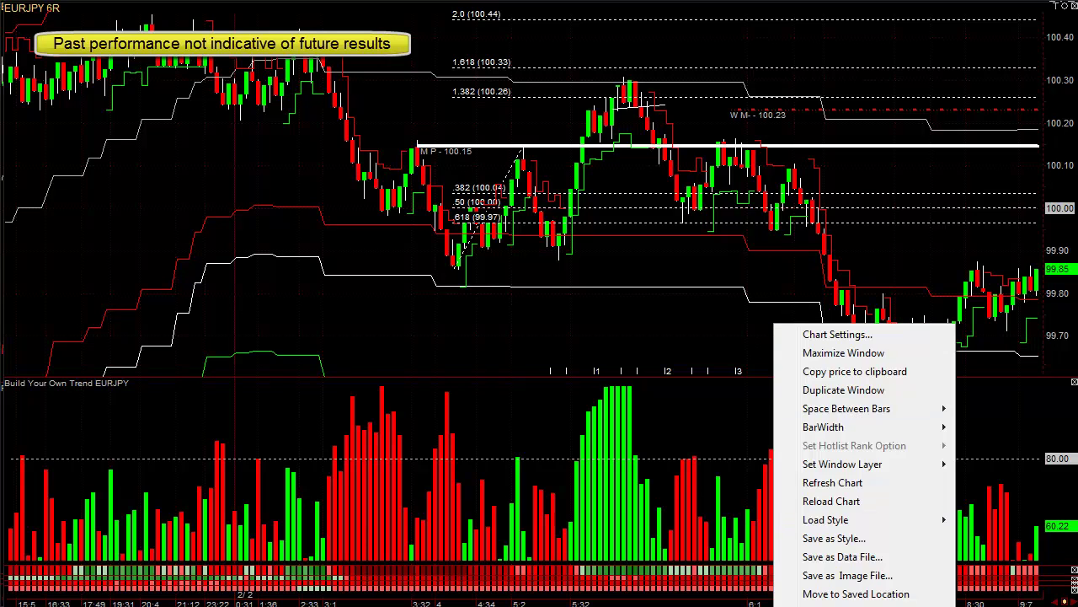
Step: Refresh the chart to clear the Fibonacci levels, then draw a short horizontal line near the latest price
click(821, 487)
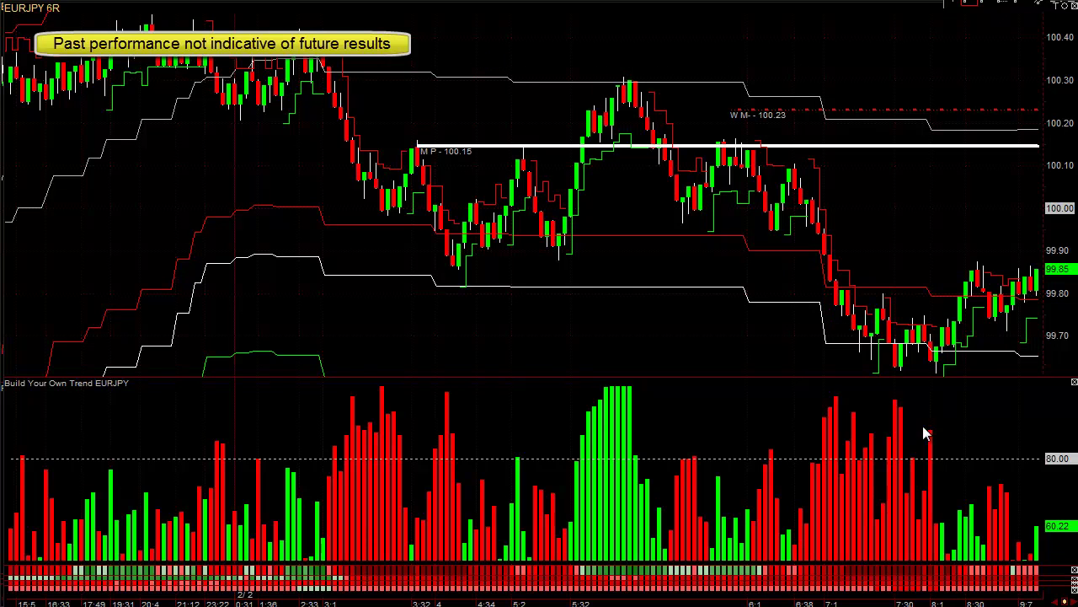
drag(794, 192, 828, 193)
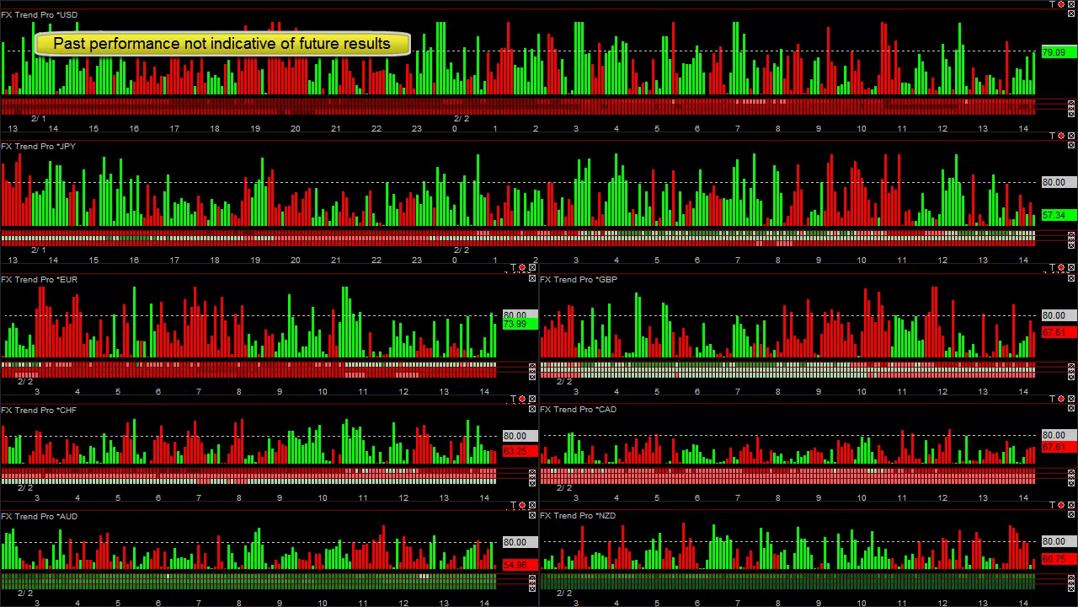
Step: Center the floating chart window, switch it to CHFJPY, and enlarge it
drag(672, 110, 498, 114)
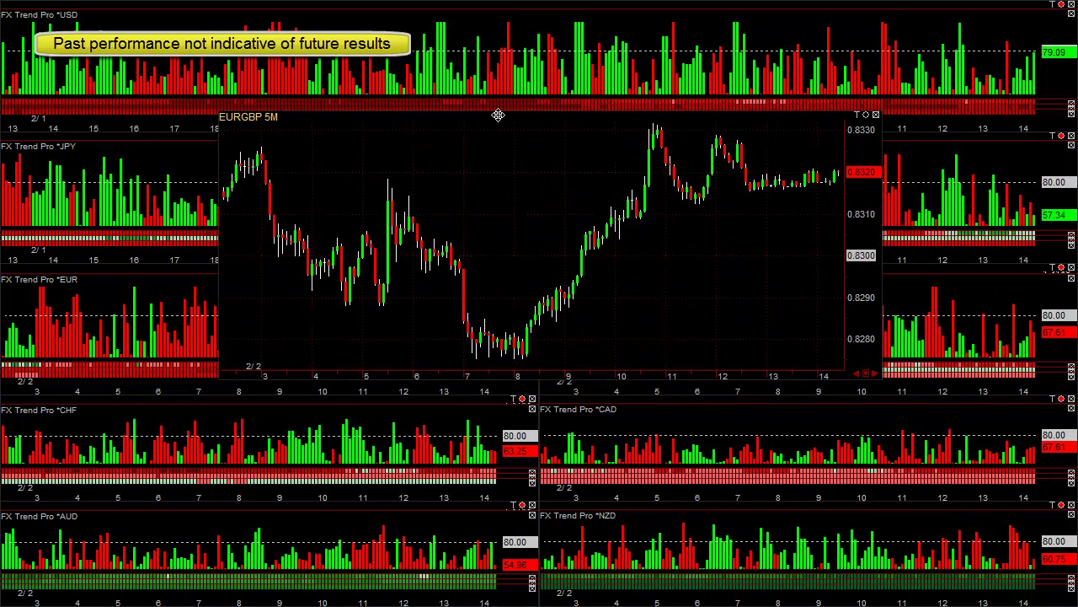
text(CHFJPY)
key(Return)
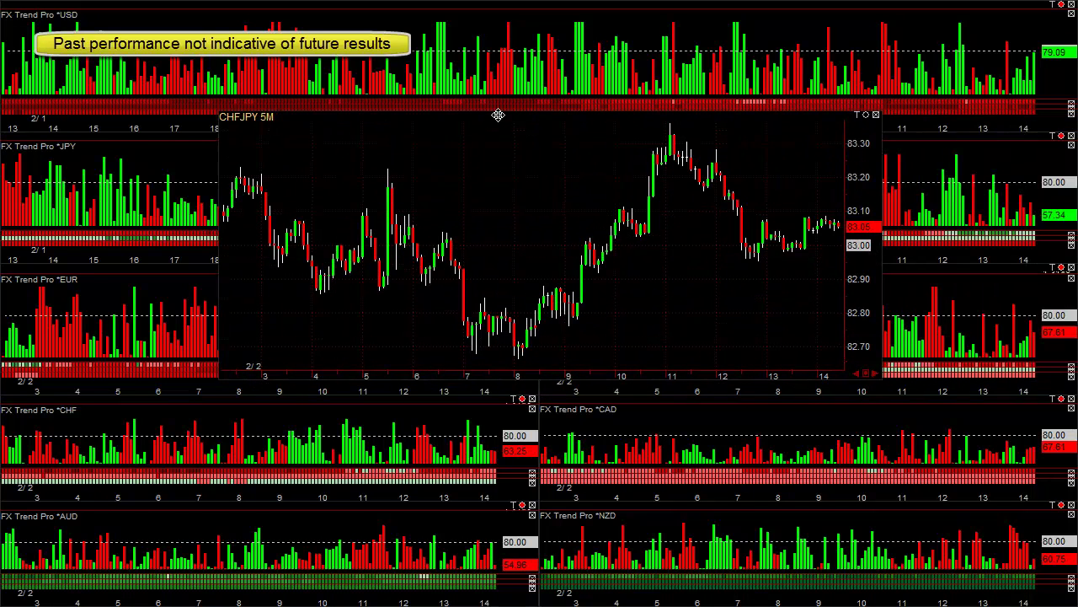
drag(882, 376, 1005, 408)
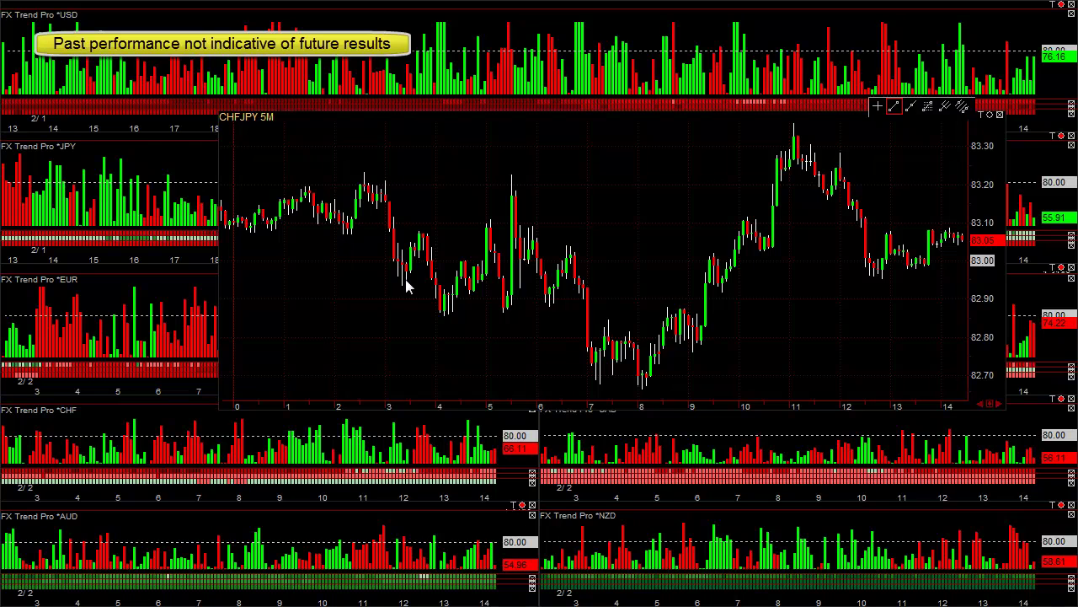
Step: Draw a trendline, a horizontal support line, and a Fibonacci retracement from the swing high on CHFJPY
mouse_move(397, 291)
mouse_down()
mouse_move(426, 241)
mouse_move(444, 233)
mouse_up()
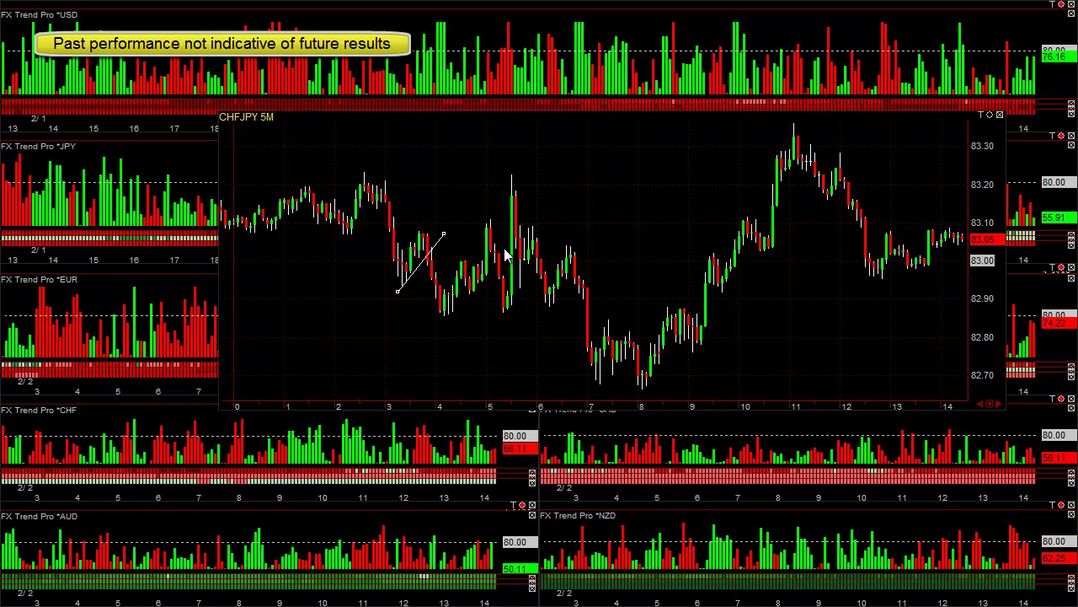
click(508, 301)
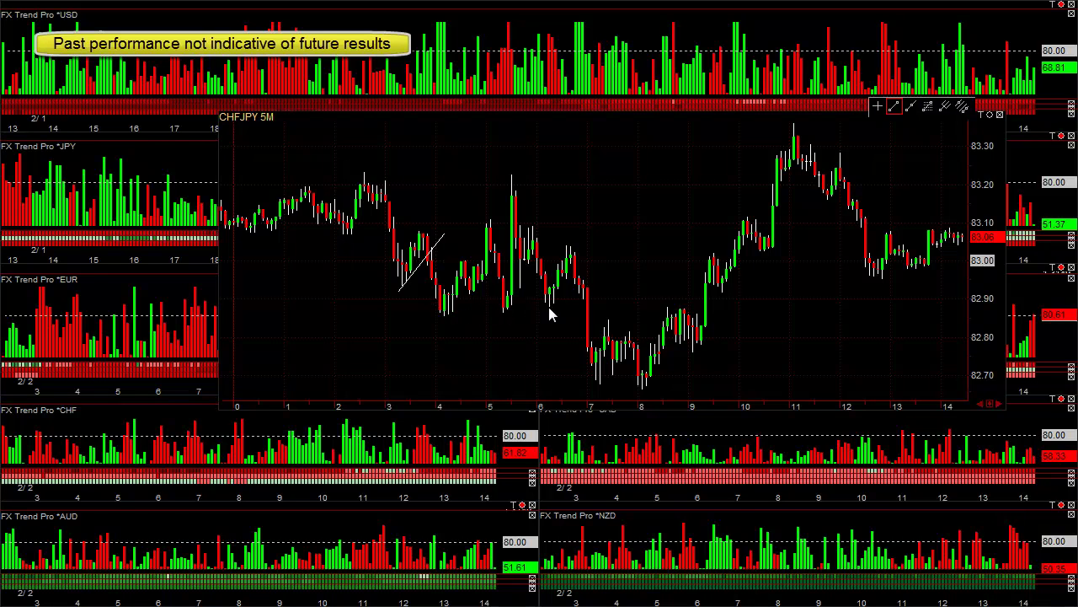
drag(444, 310, 613, 313)
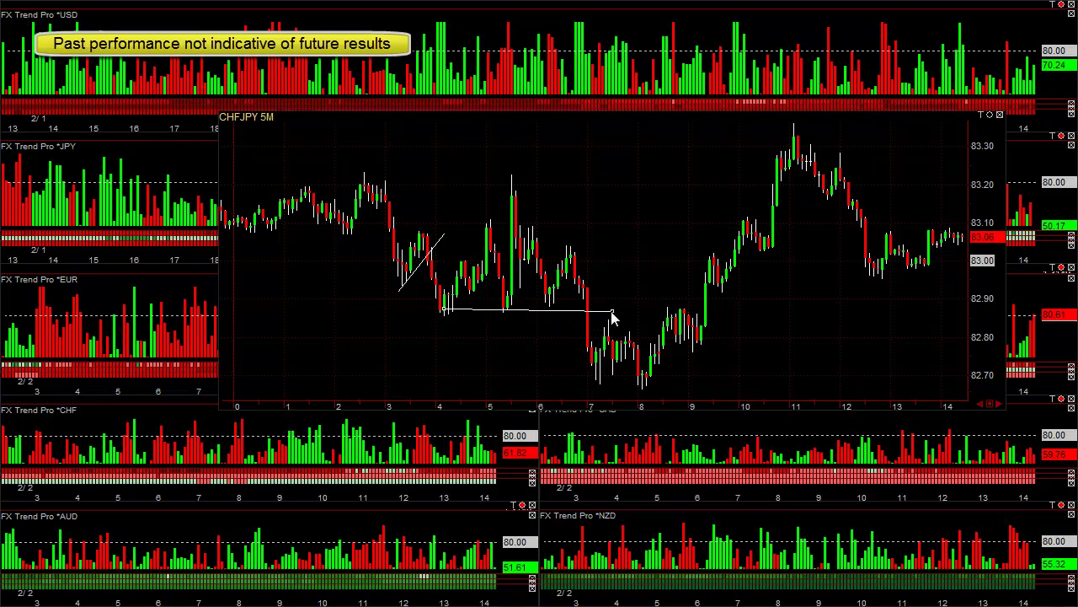
drag(364, 173, 447, 315)
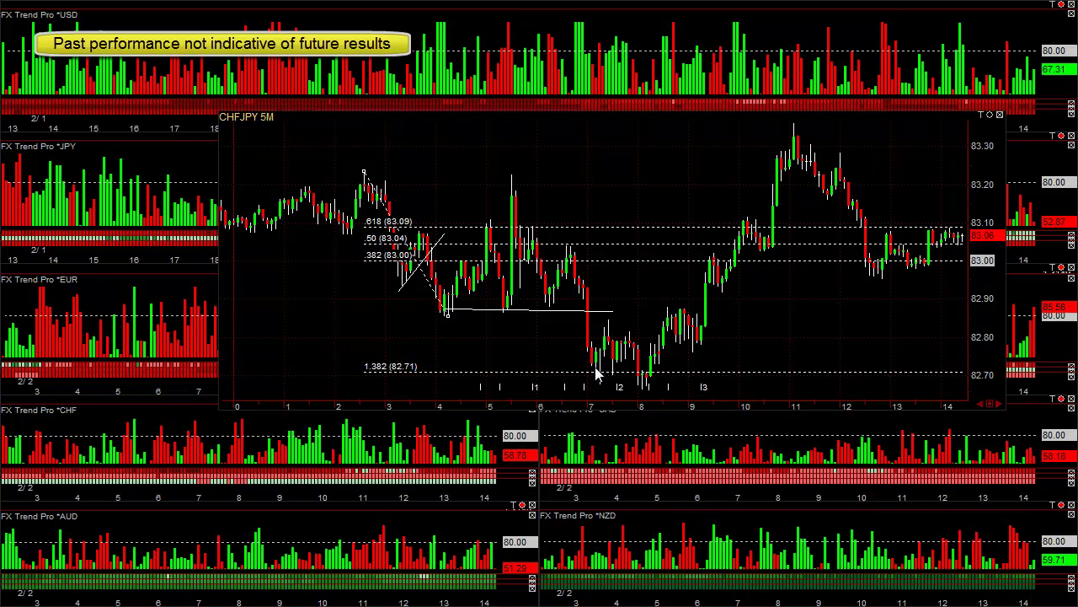
drag(660, 118, 1077, 119)
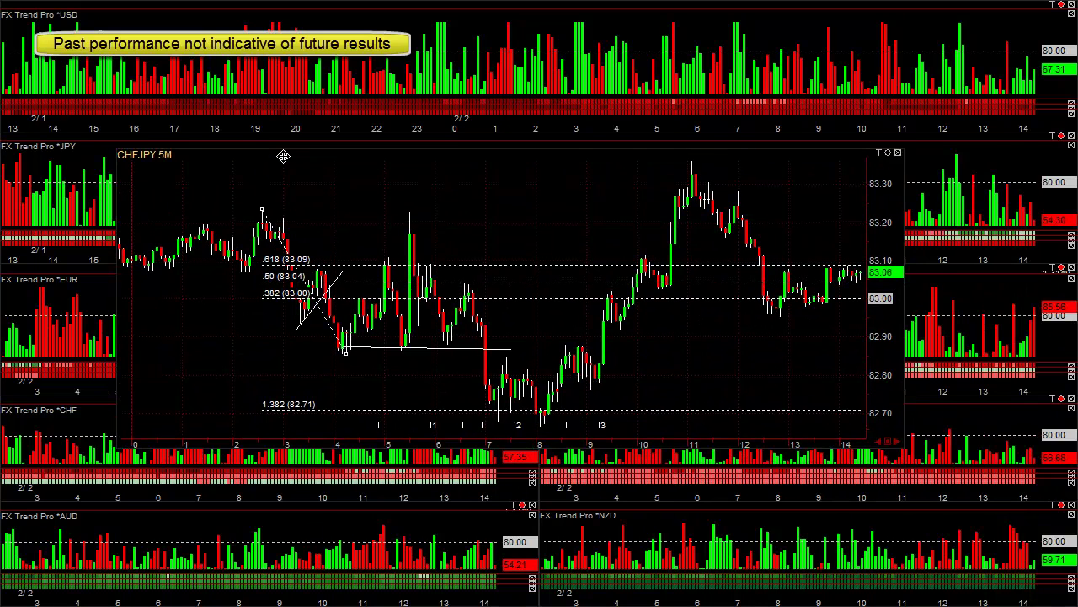
Step: Switch the floating chart symbol to EURAUD, then to EURNZD
text(URAUD)
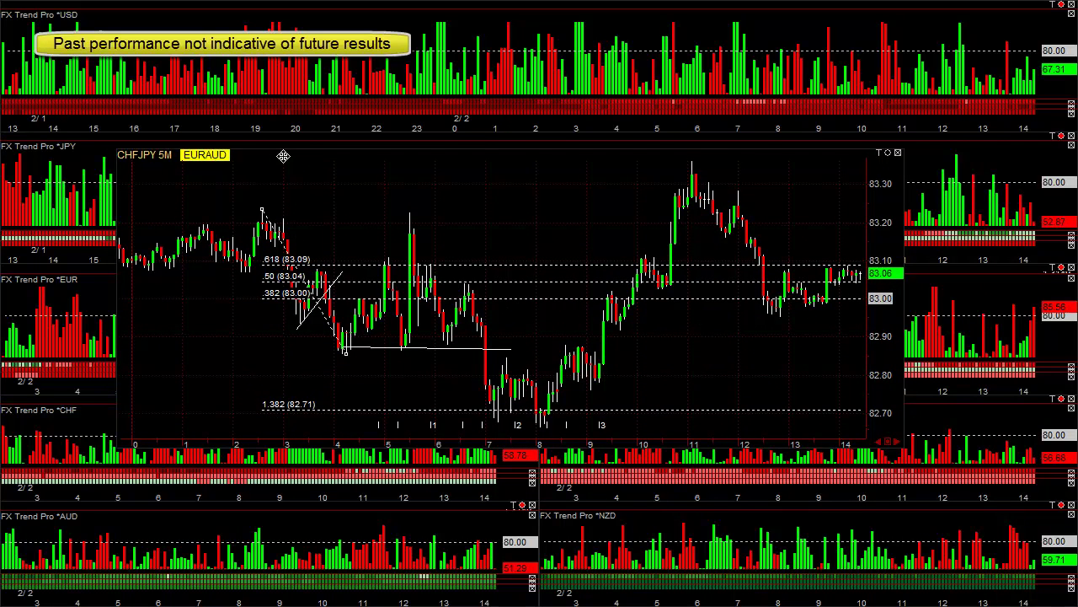
key(Return)
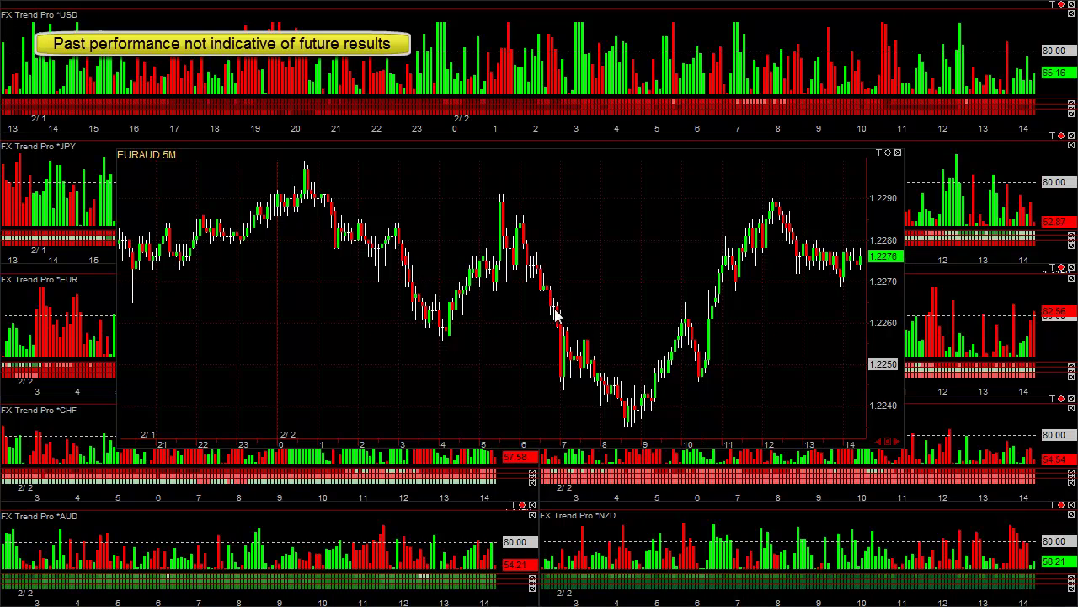
text(EURNZD)
key(Return)
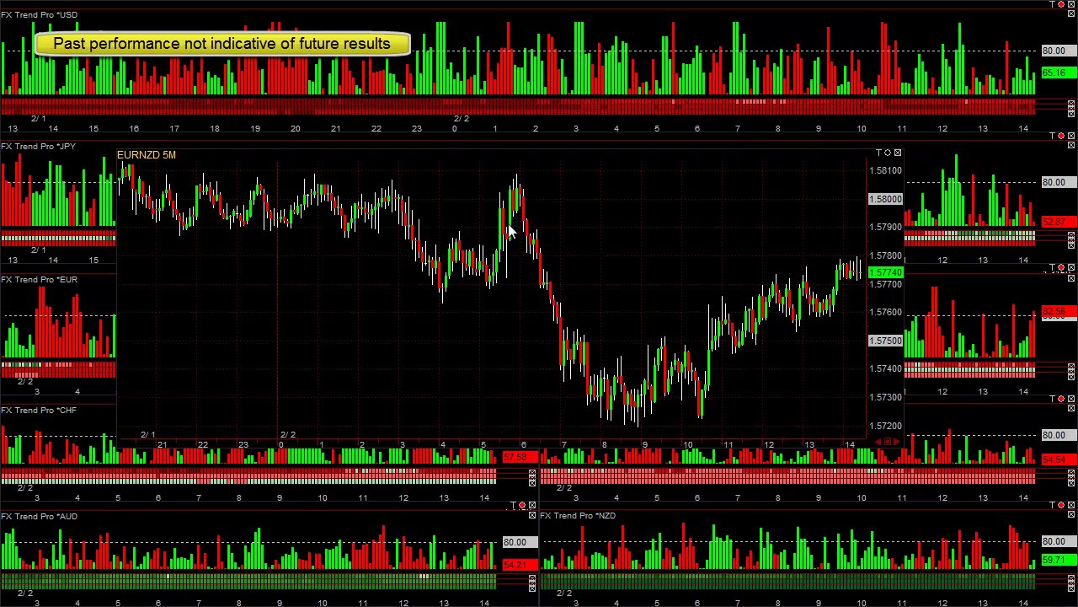
Step: Check bar prices, then draw a Fibonacci retracement from the EURNZD high down to the low
middle_click(539, 266)
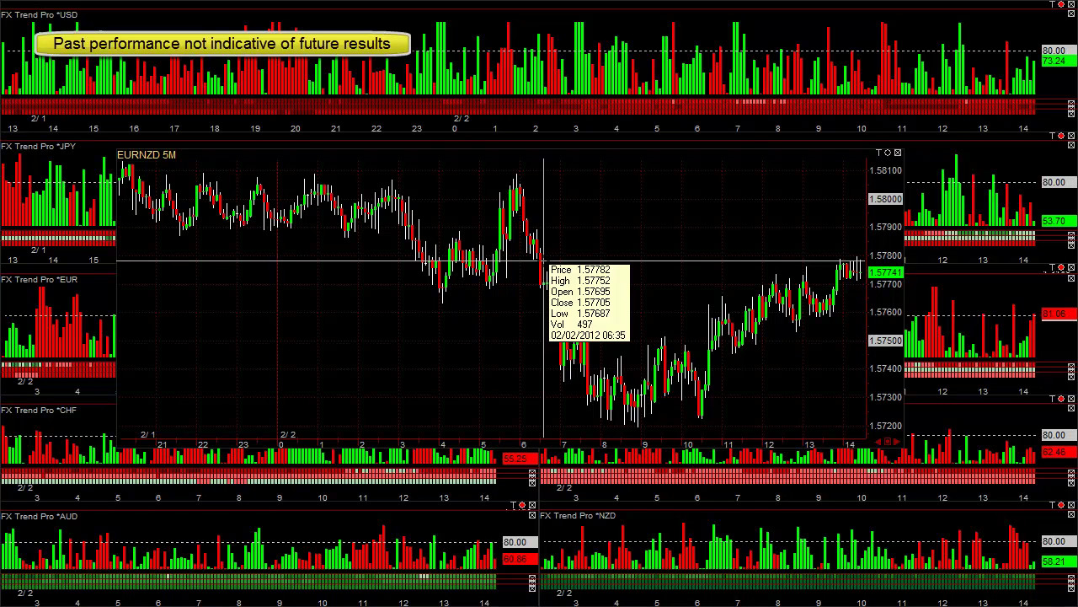
middle_click(545, 265)
click(826, 144)
mouse_move(128, 161)
mouse_down()
mouse_move(278, 215)
mouse_move(441, 294)
mouse_move(444, 311)
mouse_up()
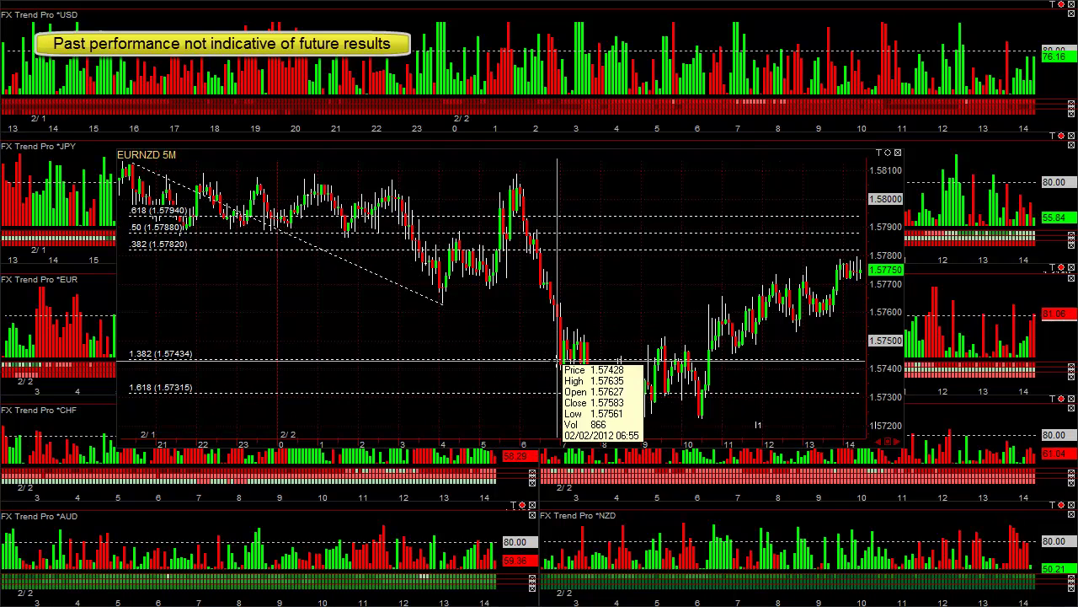
click(551, 262)
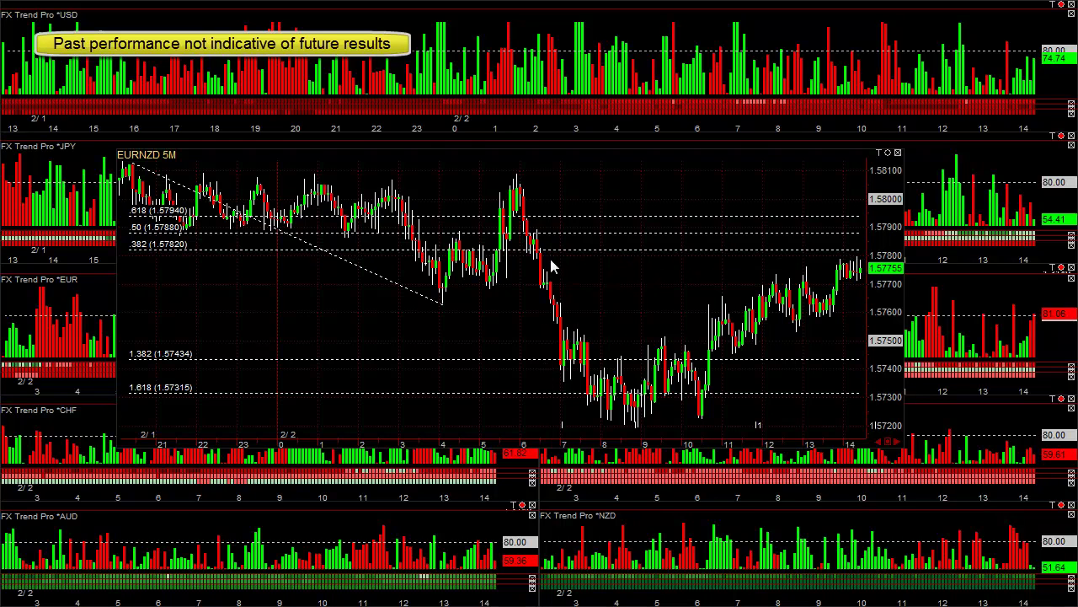